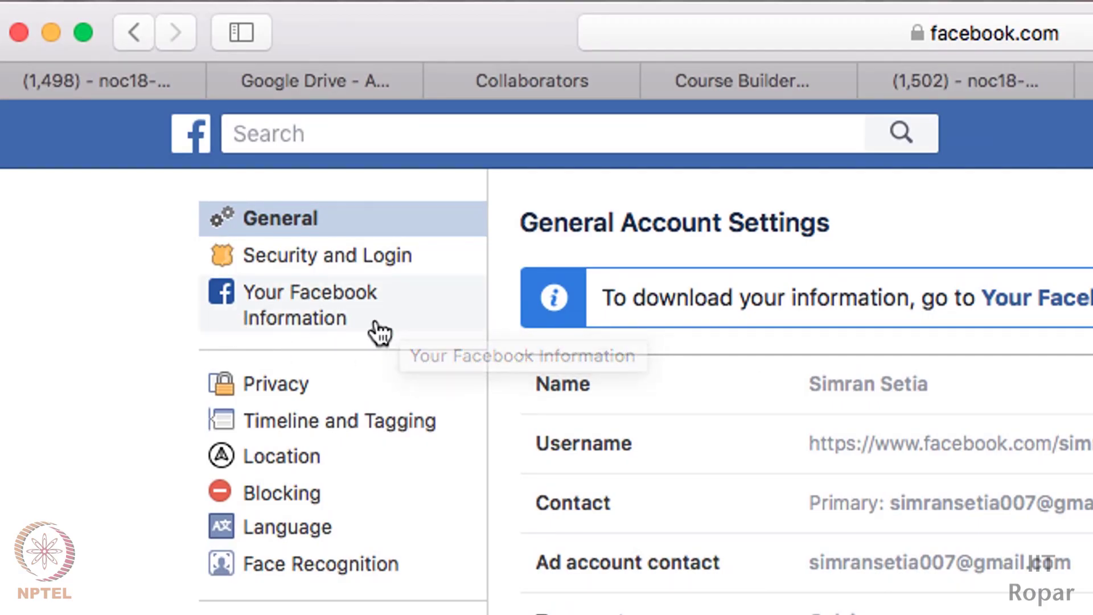
Open the Download Your Information page from the Your Facebook Information settings
{"action": "left_click", "coordinate": [292, 311]}
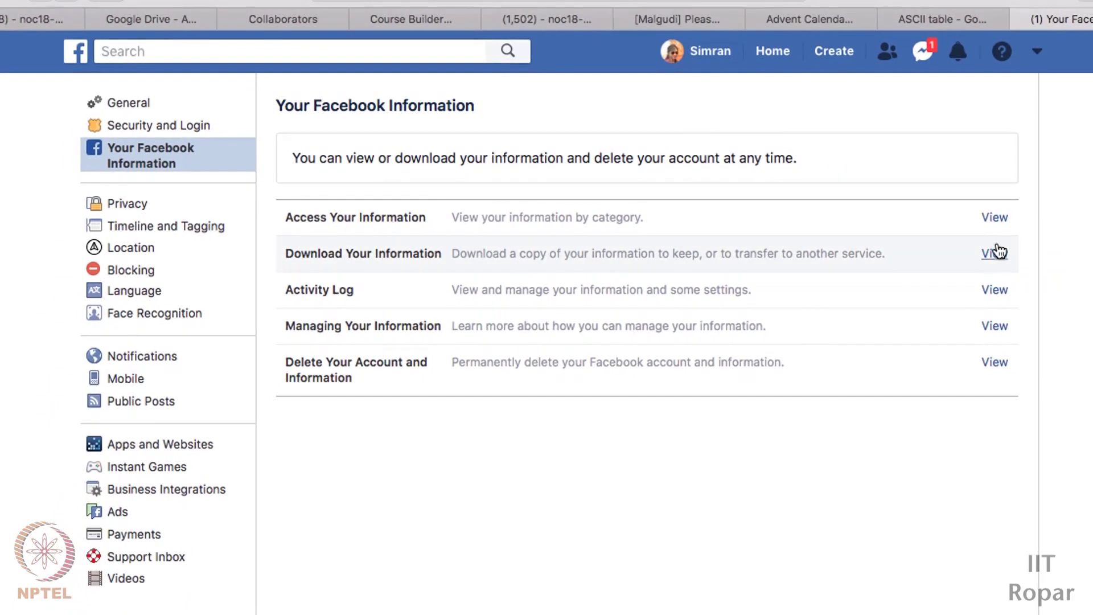
{"action": "left_click", "coordinate": [993, 252]}
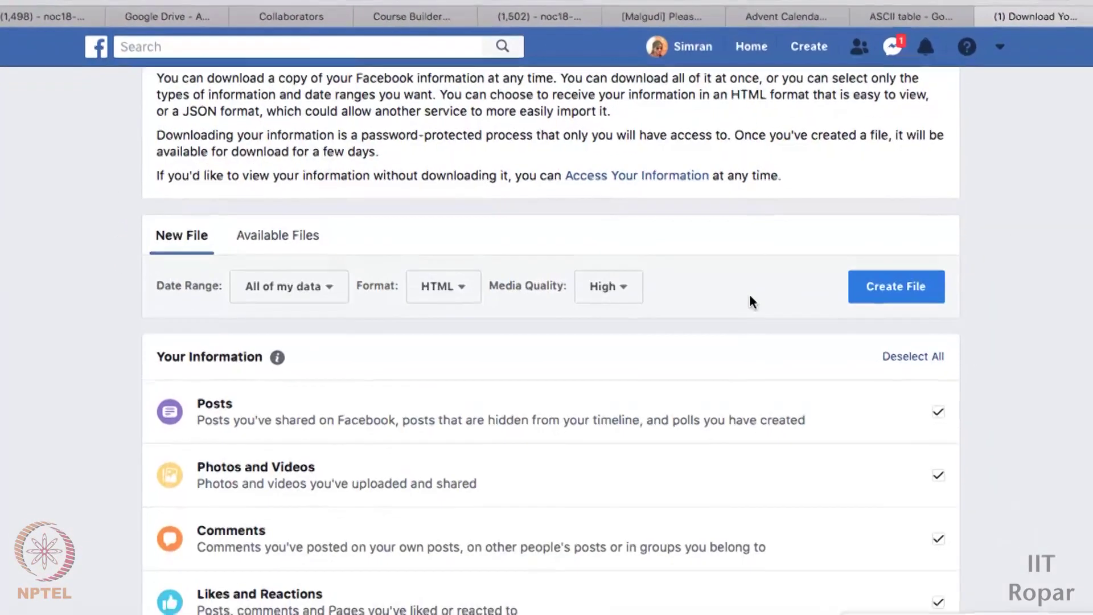
Review the information categories and create a download file of all data in HTML format with High media quality
{"action": "scroll", "coordinate": [749, 297], "scroll_direction": "down", "scroll_amount": 5}
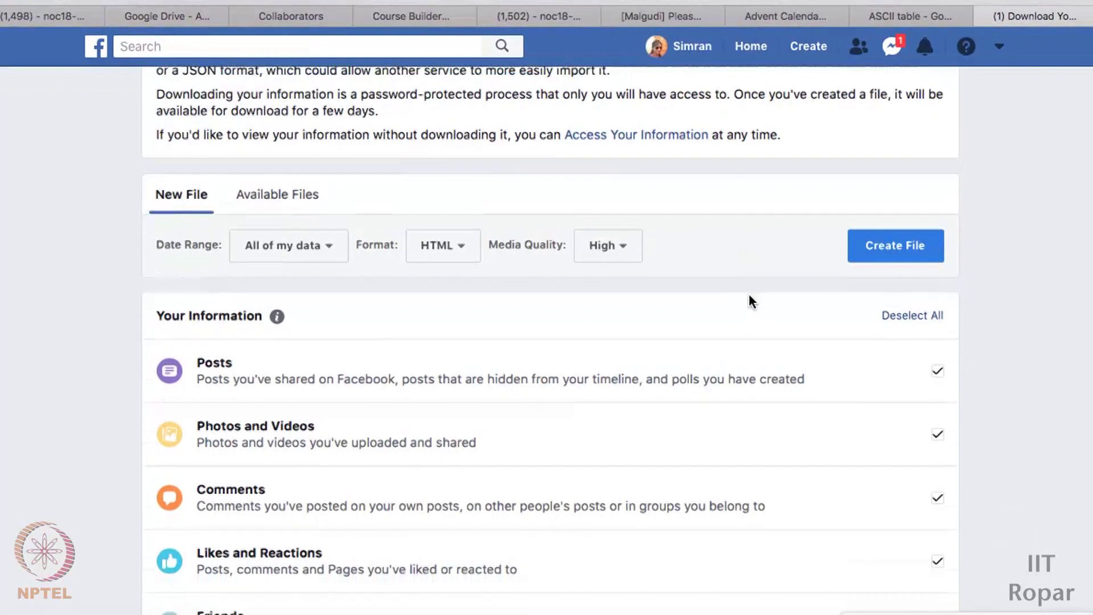
{"action": "scroll", "coordinate": [749, 297], "scroll_direction": "up", "scroll_amount": 3}
{"action": "scroll", "coordinate": [749, 301], "scroll_direction": "down", "scroll_amount": 3}
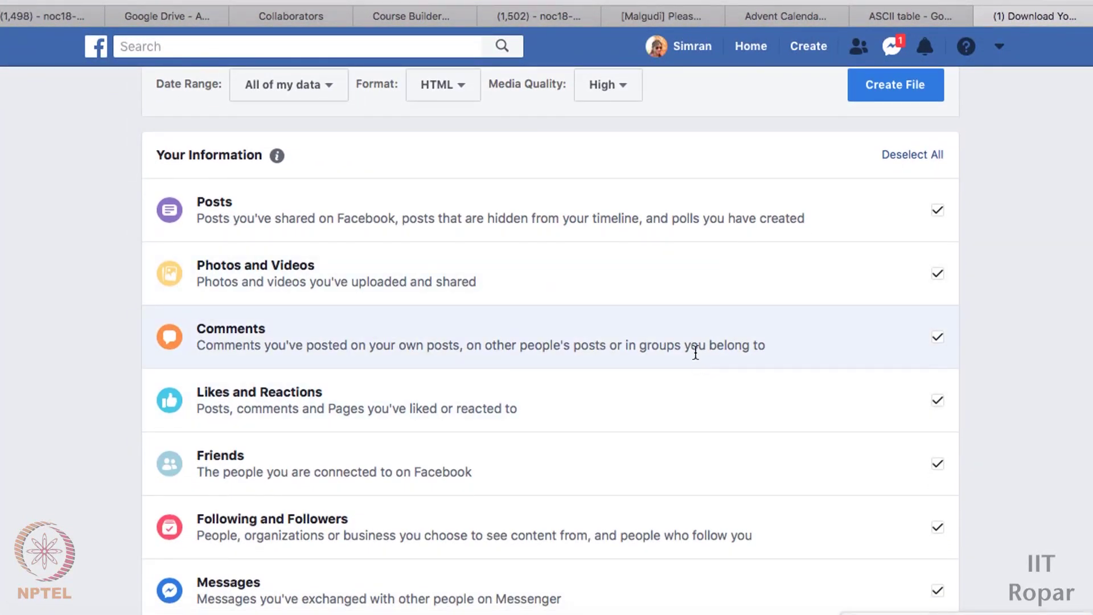
{"action": "scroll", "coordinate": [696, 352], "scroll_direction": "down", "scroll_amount": 2}
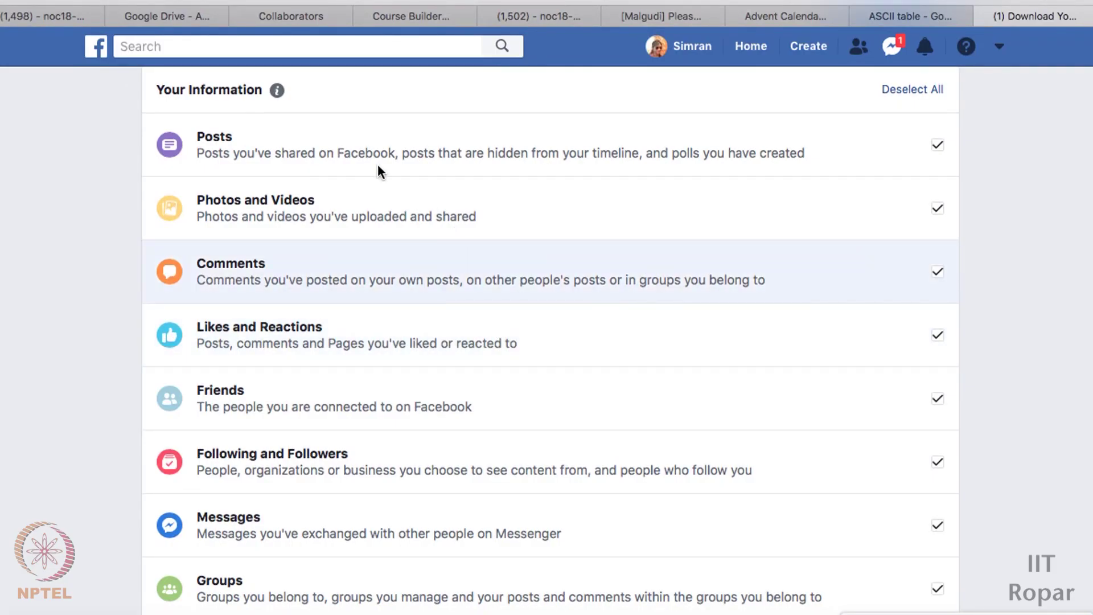
{"action": "scroll", "coordinate": [389, 296], "scroll_direction": "down", "scroll_amount": 2}
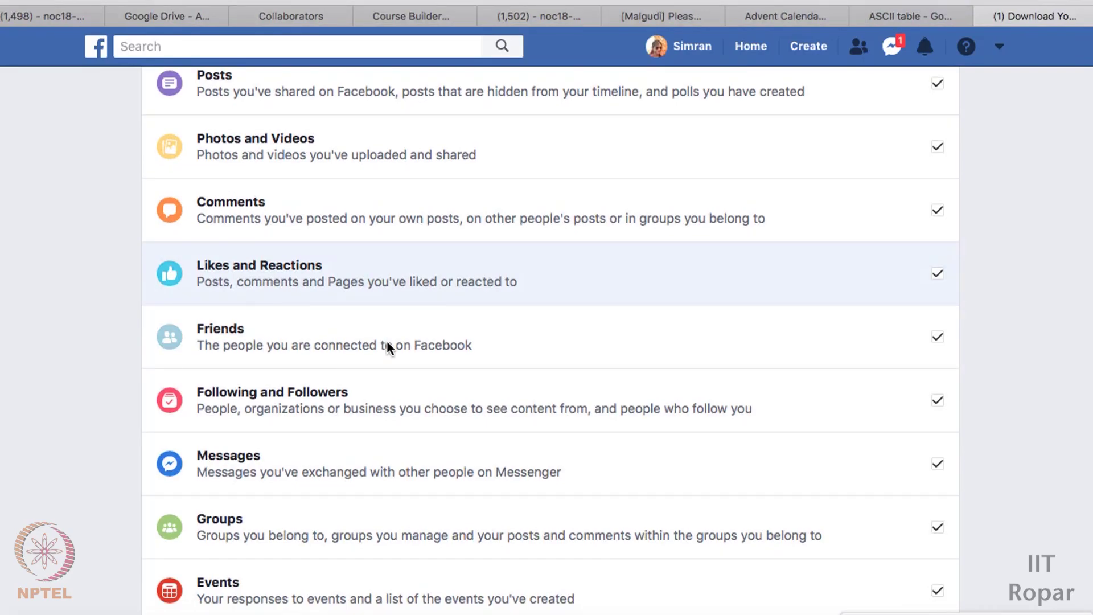
{"action": "scroll", "coordinate": [387, 341], "scroll_direction": "down", "scroll_amount": 8}
{"action": "scroll", "coordinate": [387, 342], "scroll_direction": "up", "scroll_amount": 20}
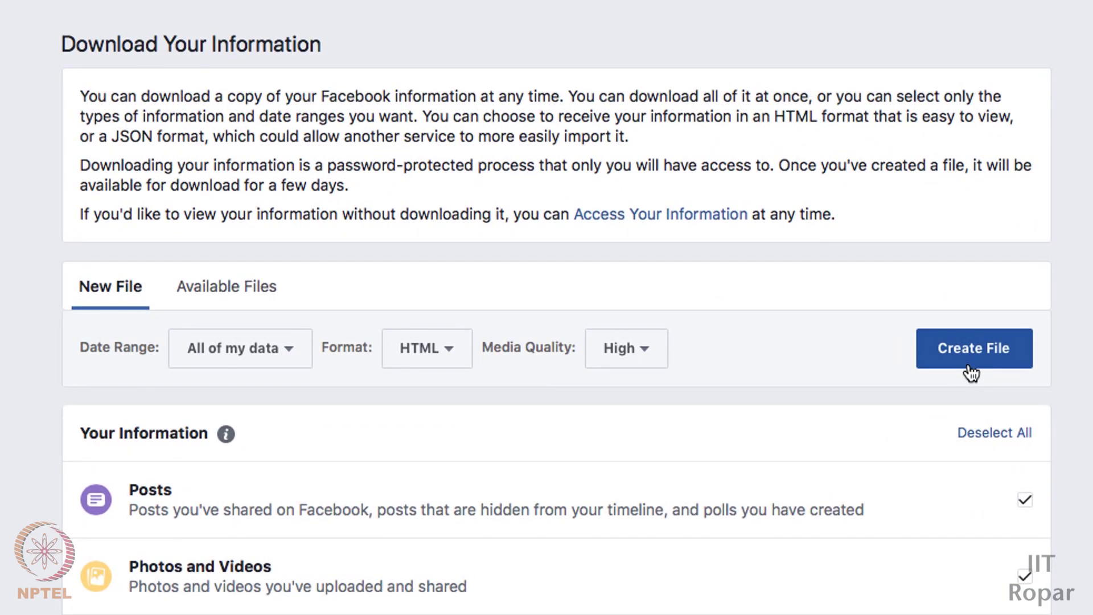
{"action": "left_click", "coordinate": [981, 347]}
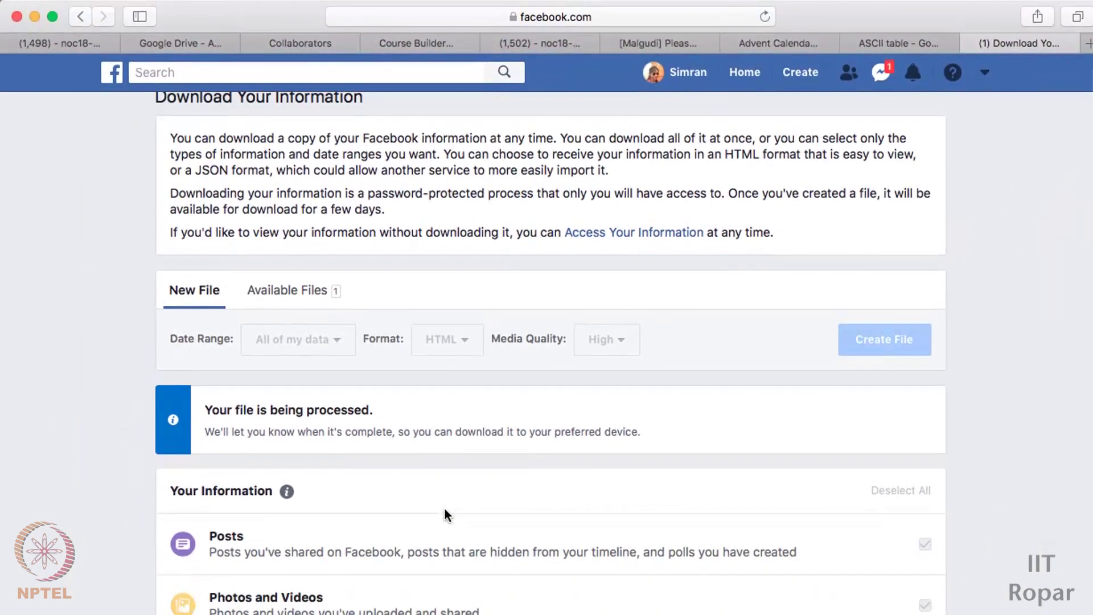
Switch to Finder and open the downloaded Facebook data folder in Downloads
{"action": "left_click", "coordinate": [43, 604]}
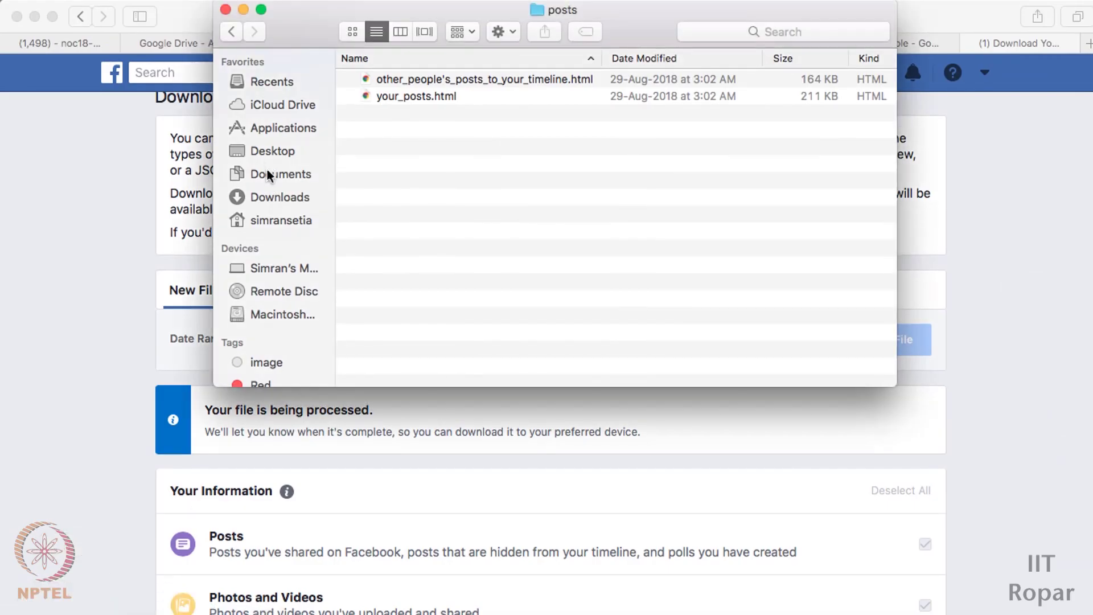
{"action": "left_click", "coordinate": [269, 199]}
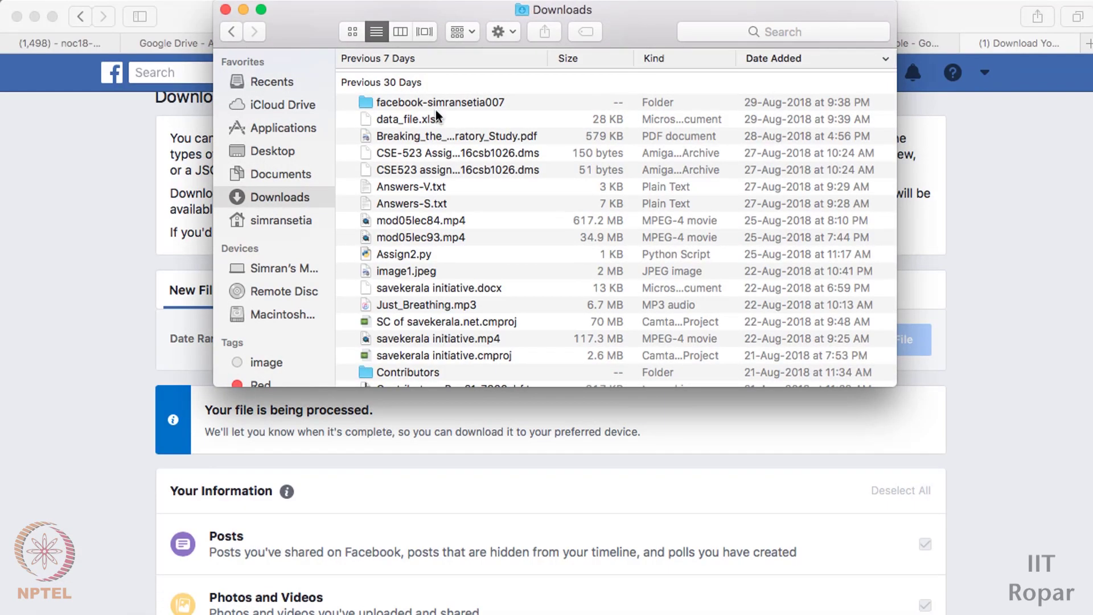
{"action": "double_click", "coordinate": [487, 102]}
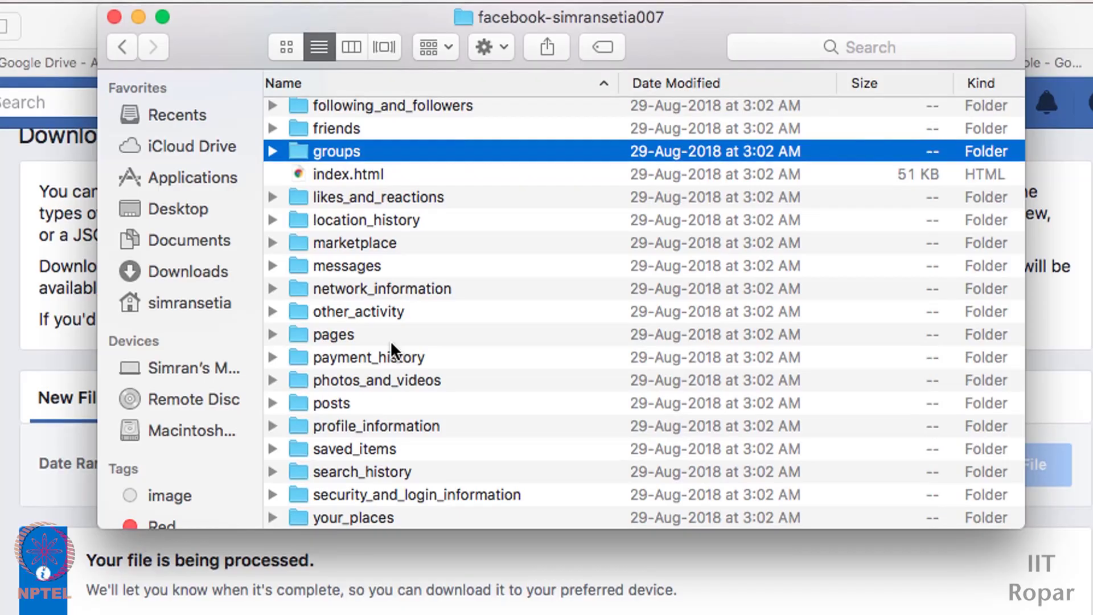
Examine the category folders contained in the downloaded Facebook data folder
{"action": "scroll", "coordinate": [356, 169], "scroll_direction": "up", "scroll_amount": 5}
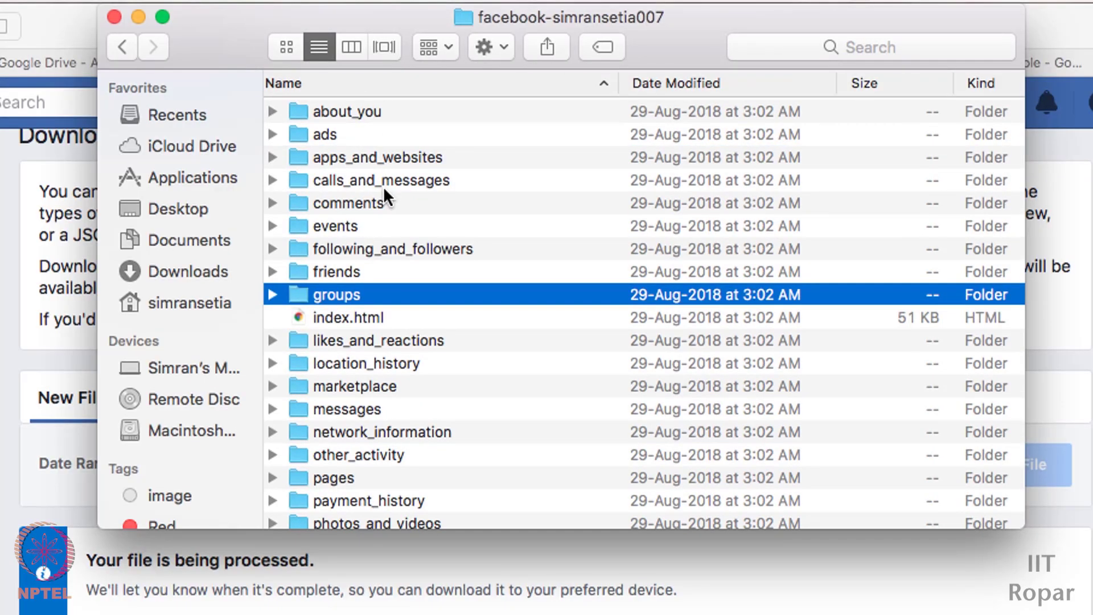
{"action": "scroll", "coordinate": [421, 356], "scroll_direction": "down", "scroll_amount": 3}
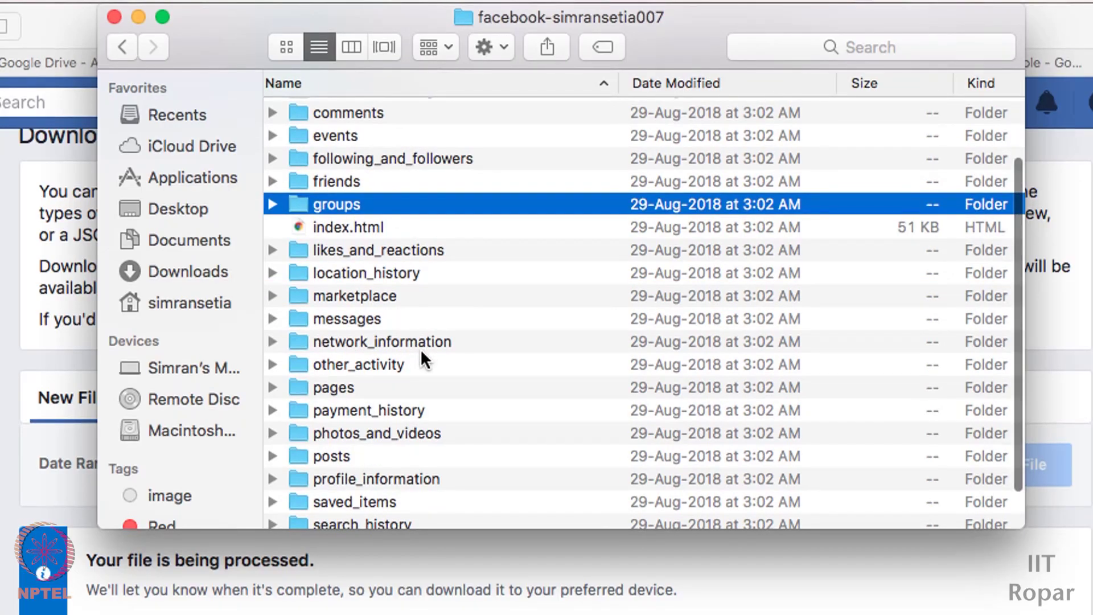
{"action": "scroll", "coordinate": [421, 358], "scroll_direction": "down", "scroll_amount": 2}
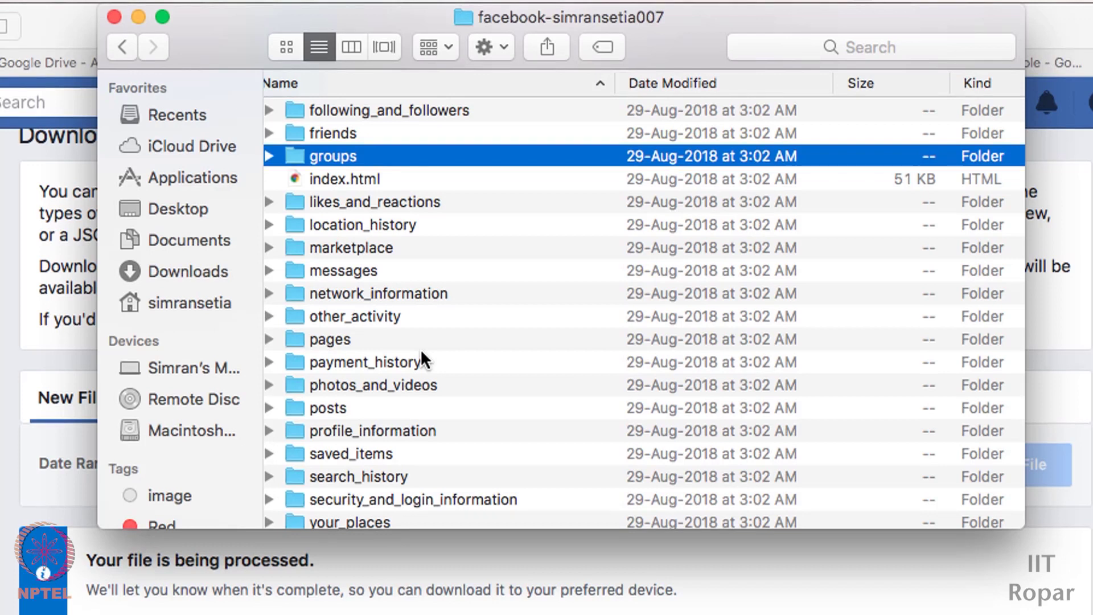
{"action": "left_click", "coordinate": [142, 16]}
{"action": "scroll", "coordinate": [414, 308], "scroll_direction": "down", "scroll_amount": 1}
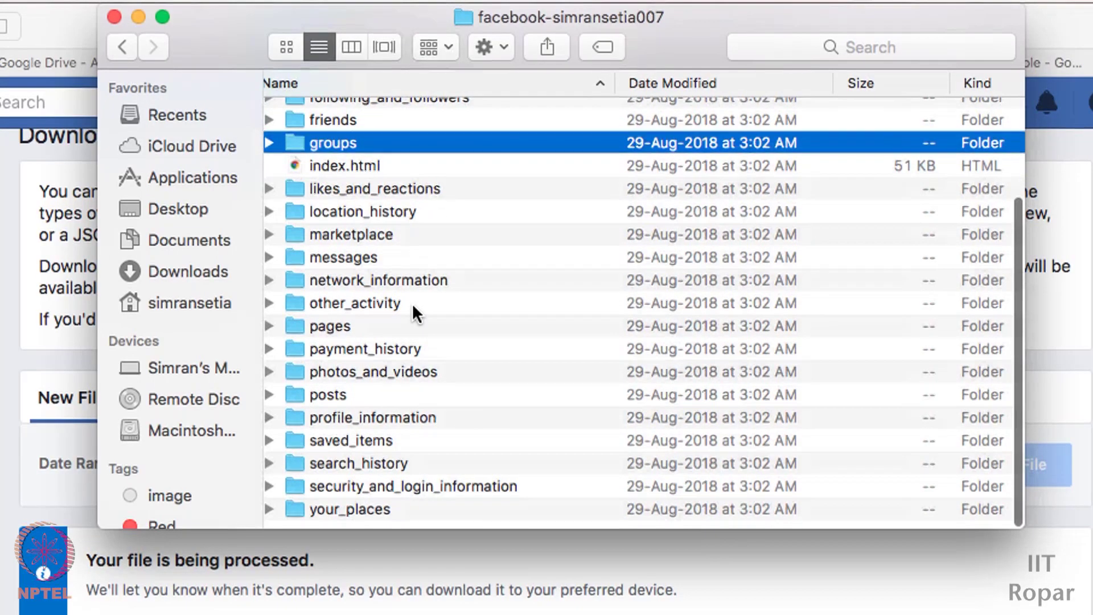
{"action": "scroll", "coordinate": [414, 311], "scroll_direction": "up", "scroll_amount": 5}
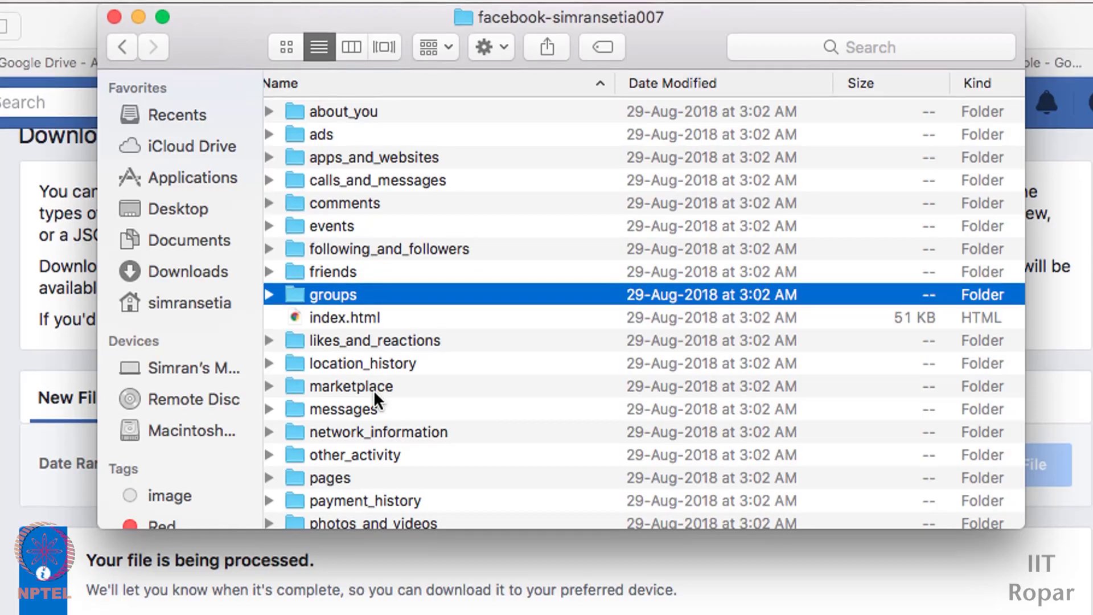
{"action": "scroll", "coordinate": [374, 391], "scroll_direction": "down", "scroll_amount": 3}
{"action": "scroll", "coordinate": [372, 388], "scroll_direction": "up", "scroll_amount": 4}
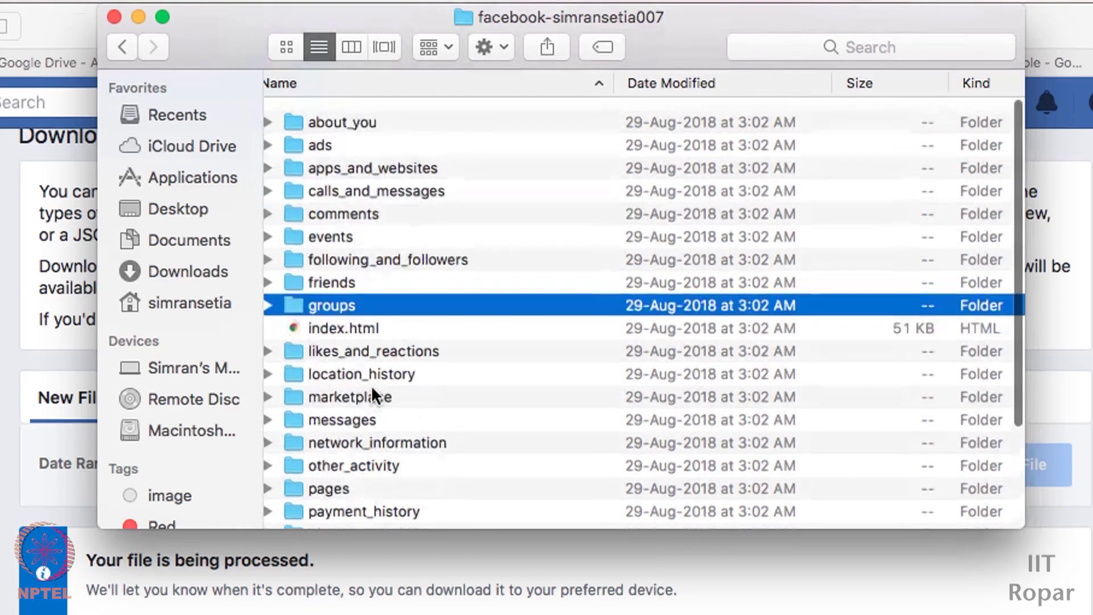
{"action": "scroll", "coordinate": [350, 238], "scroll_direction": "down", "scroll_amount": 3}
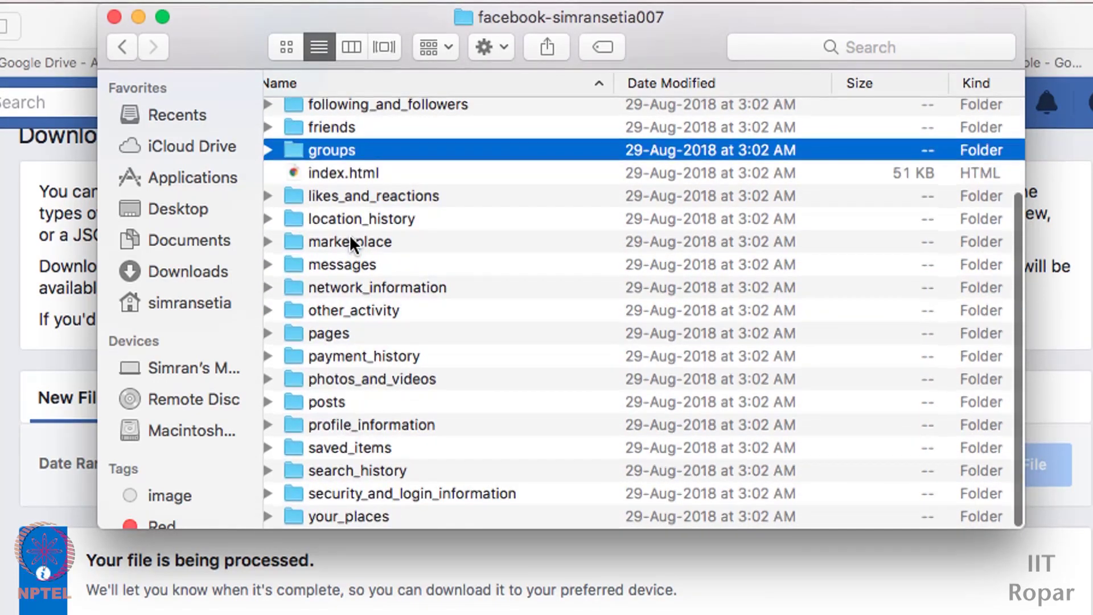
Open your_posts.html from the posts folder and look through the exported posts
{"action": "left_click", "coordinate": [326, 405]}
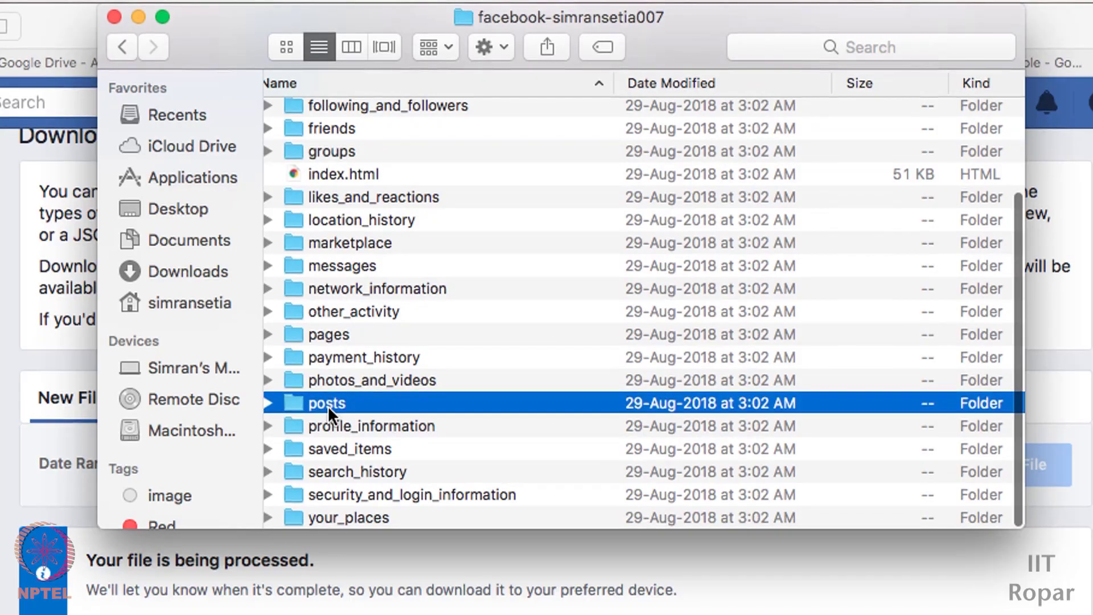
{"action": "key", "text": "super+Down"}
{"action": "left_click", "coordinate": [376, 138]}
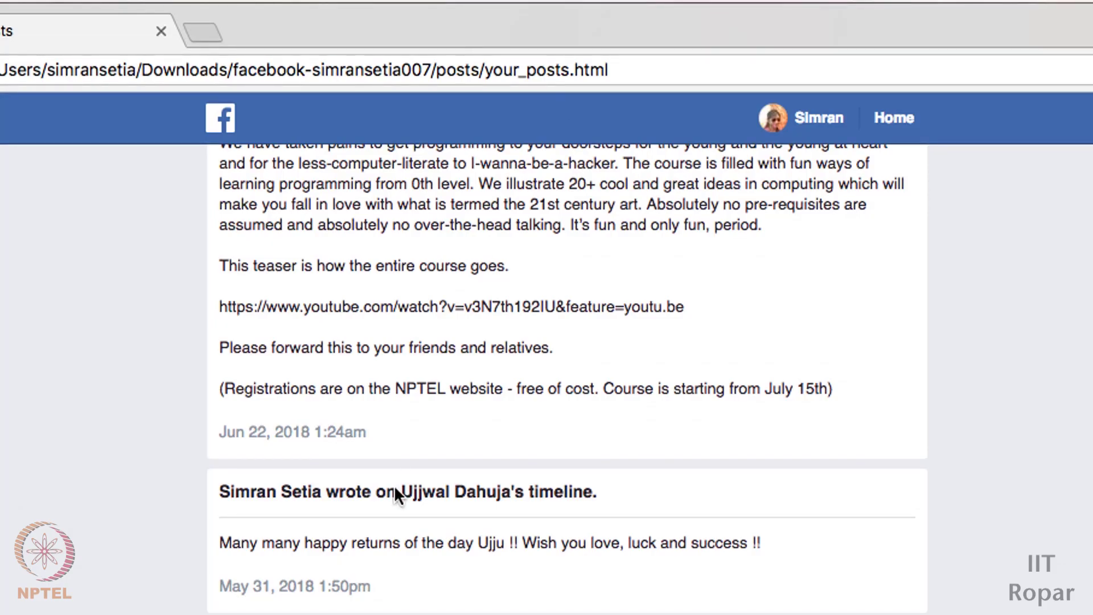
{"action": "scroll", "coordinate": [397, 493], "scroll_direction": "down", "scroll_amount": 10}
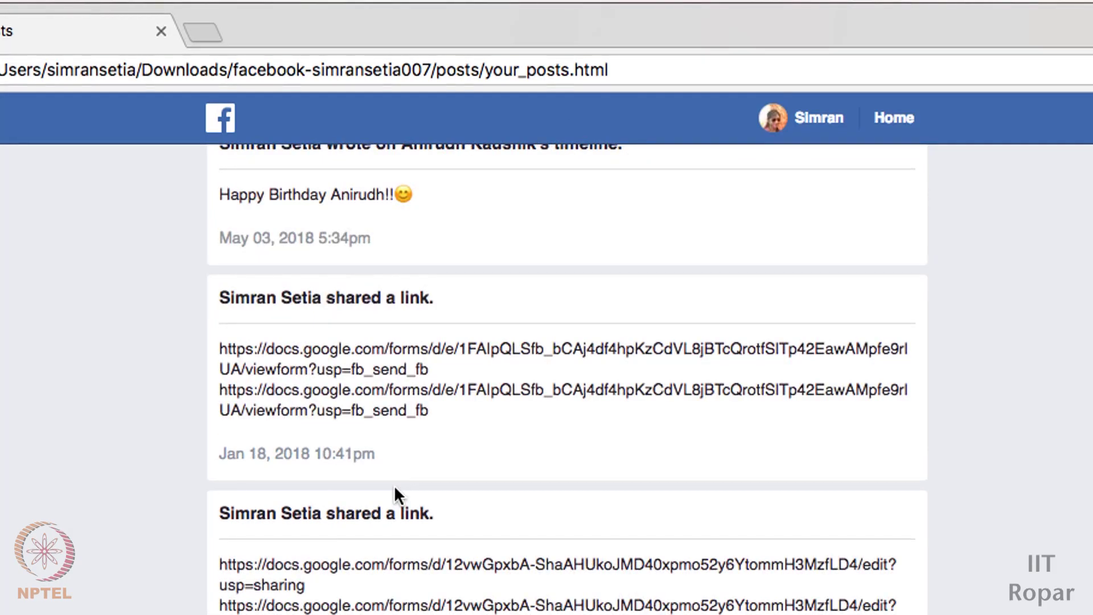
{"action": "scroll", "coordinate": [397, 493], "scroll_direction": "down", "scroll_amount": 3}
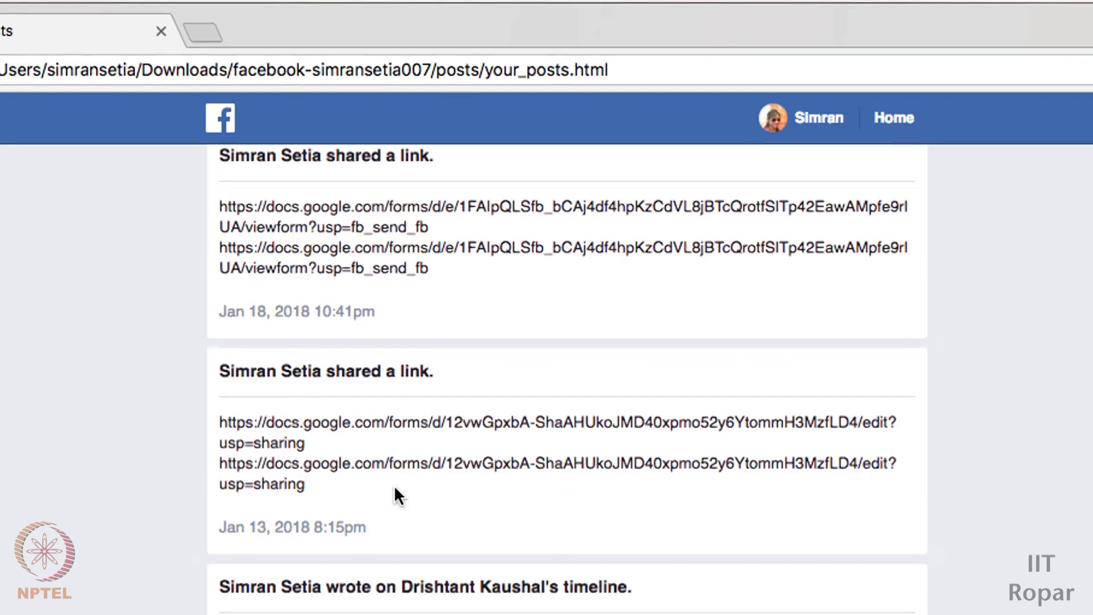
{"action": "key", "text": "Home"}
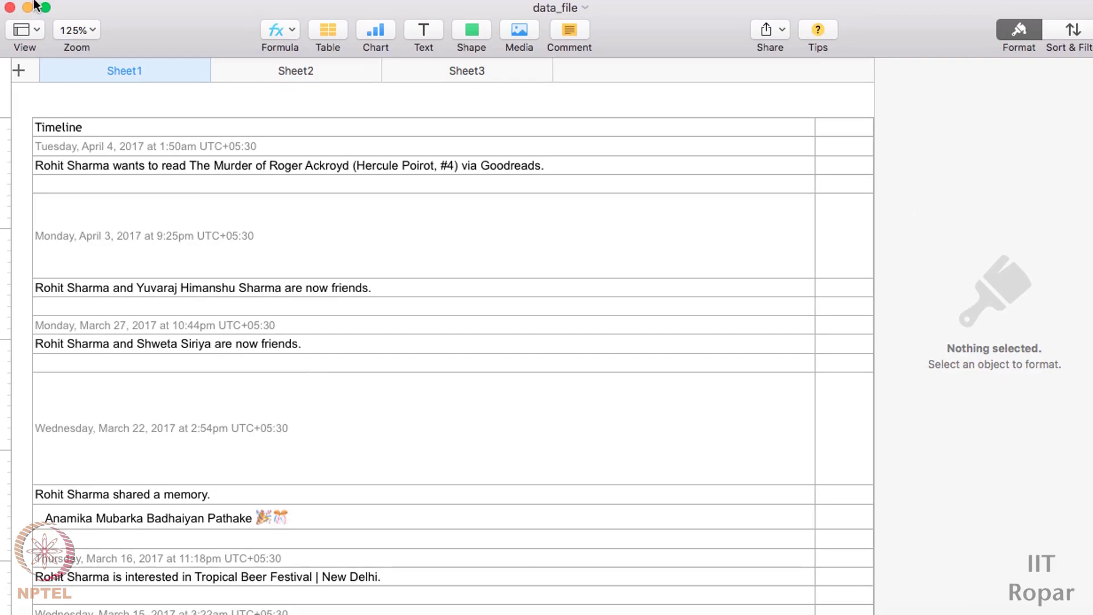
Put away the data_file spreadsheet and the exported posts page, and return to Facebook's Download Your Information page in Safari
{"action": "left_click", "coordinate": [9, 7]}
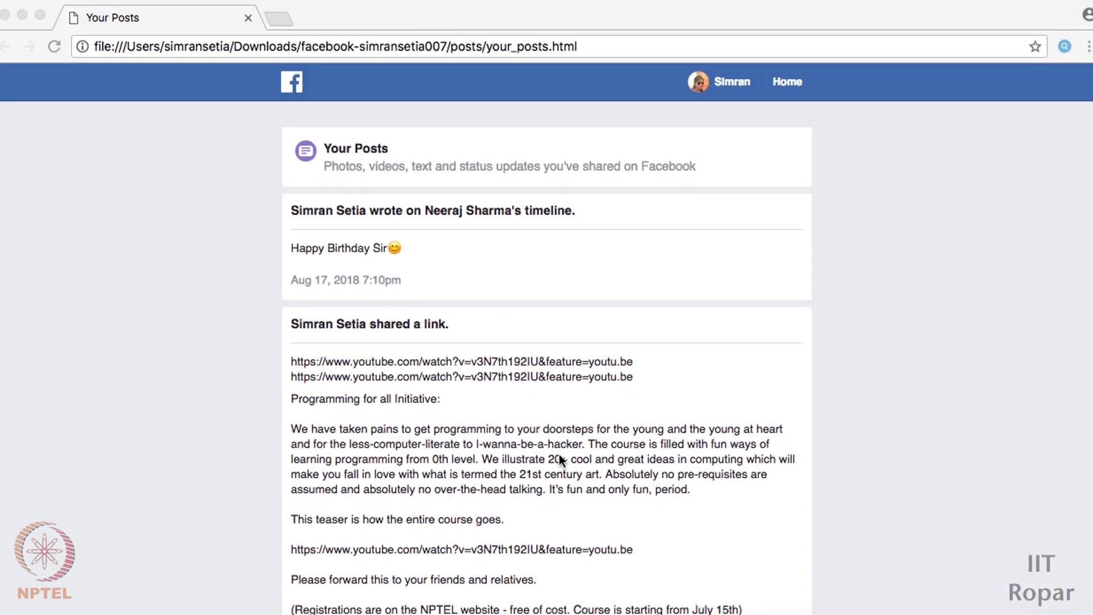
{"action": "mouse_move", "coordinate": [641, 606]}
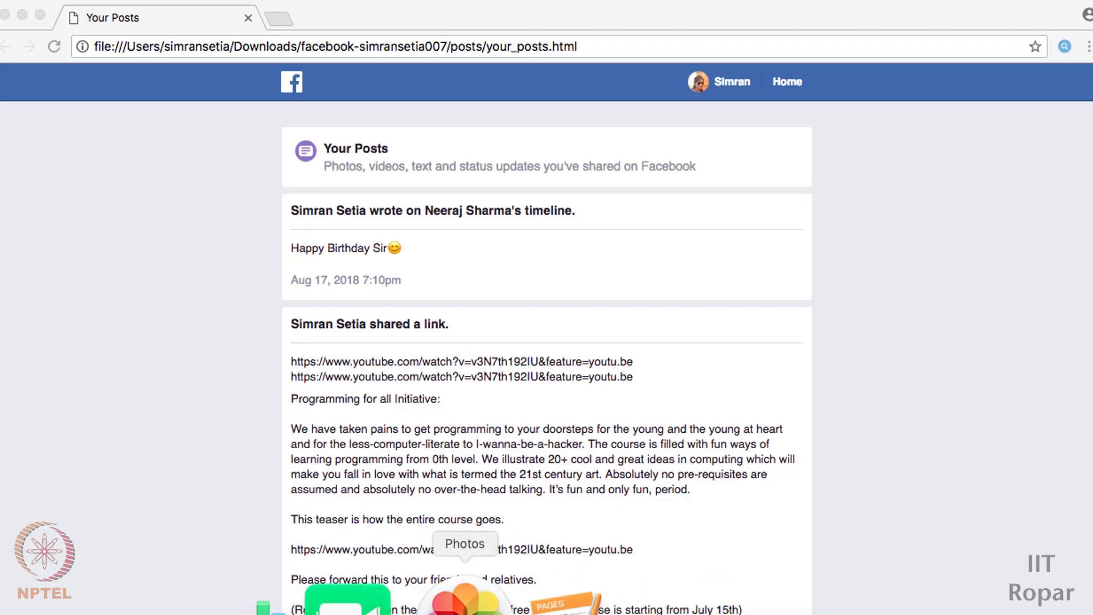
{"action": "left_click", "coordinate": [22, 21]}
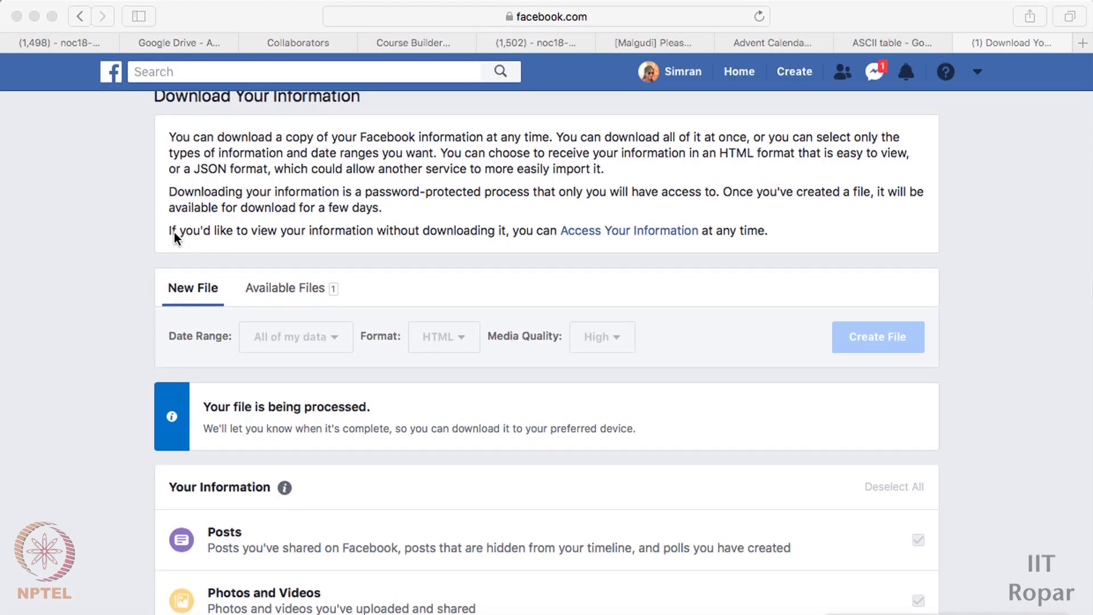
{"action": "scroll", "coordinate": [174, 232], "scroll_direction": "up", "scroll_amount": 2}
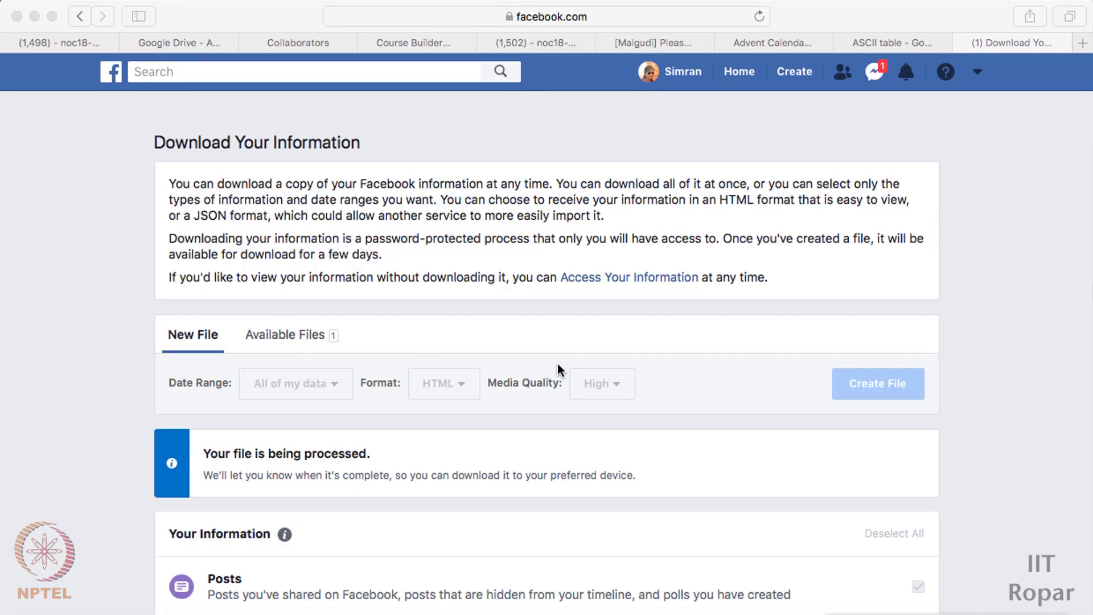
{"action": "scroll", "coordinate": [558, 368], "scroll_direction": "down", "scroll_amount": 2}
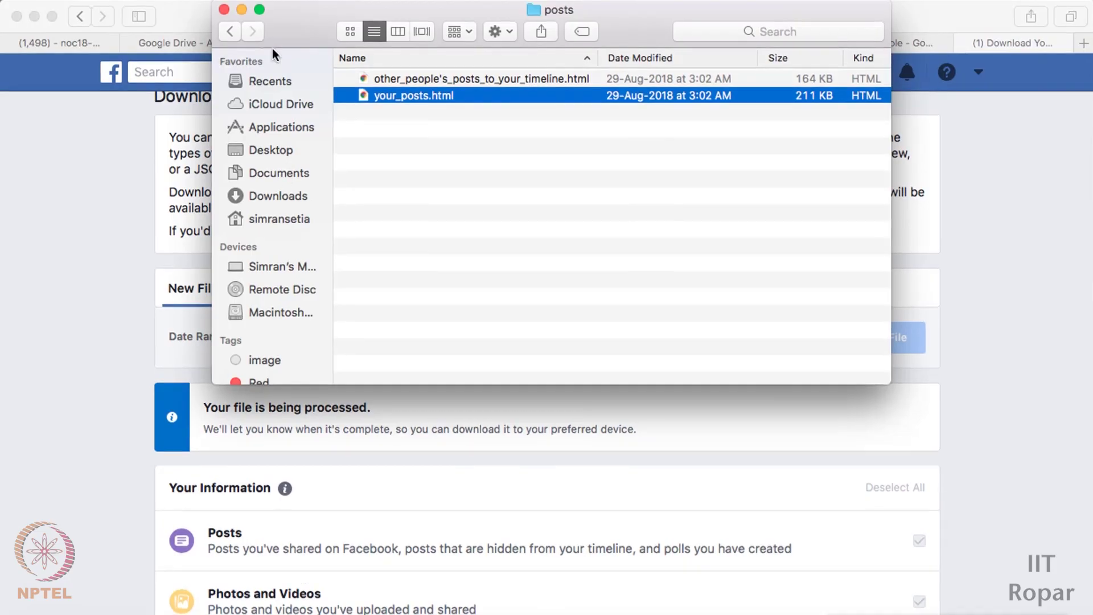
Revisit Downloads and the posts folder of the Facebook data in Finder, and minimize the Finder window
{"action": "left_click", "coordinate": [231, 34]}
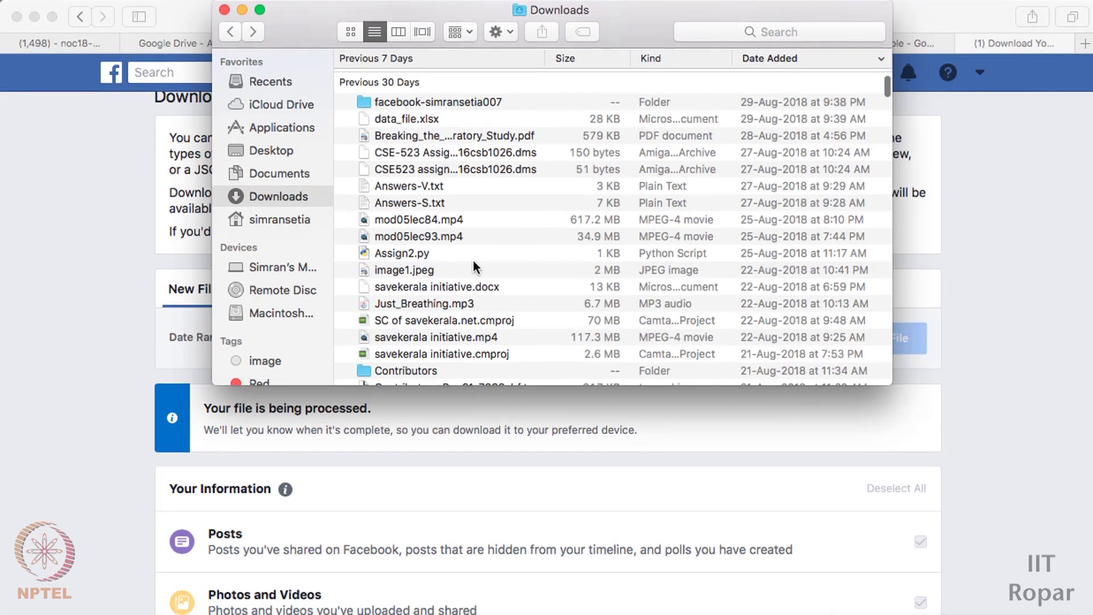
{"action": "key", "text": "super+bracketright"}
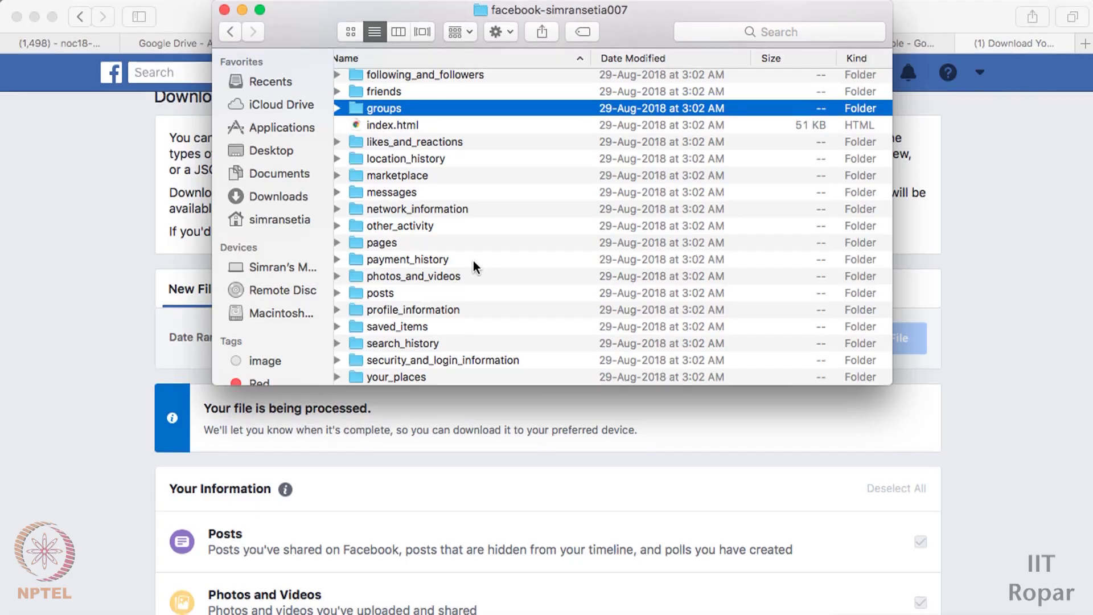
{"action": "left_click", "coordinate": [387, 295]}
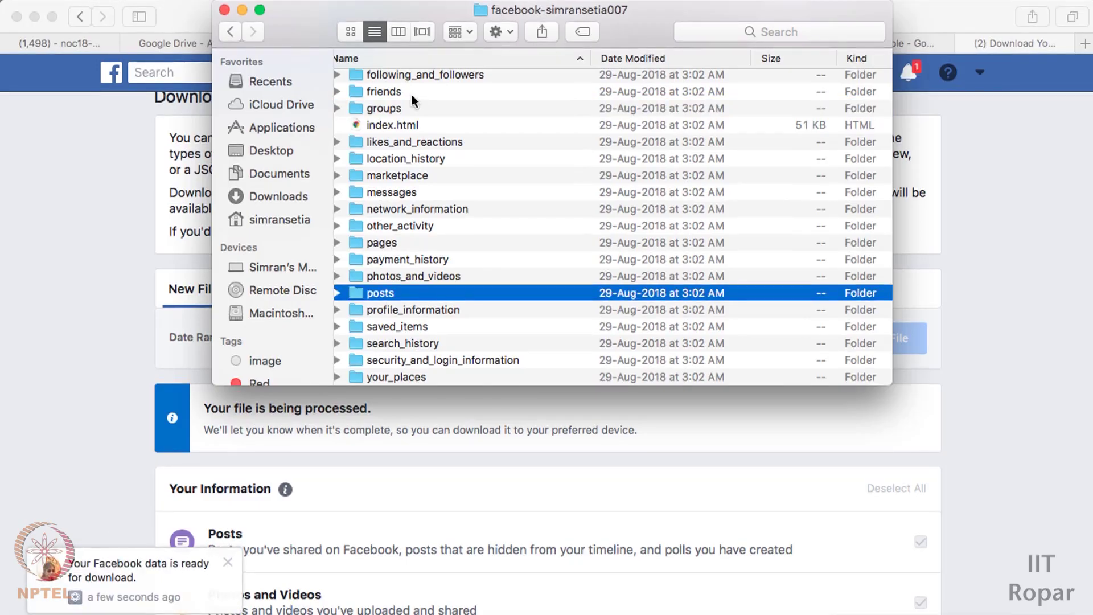
{"action": "key", "text": "super+Down"}
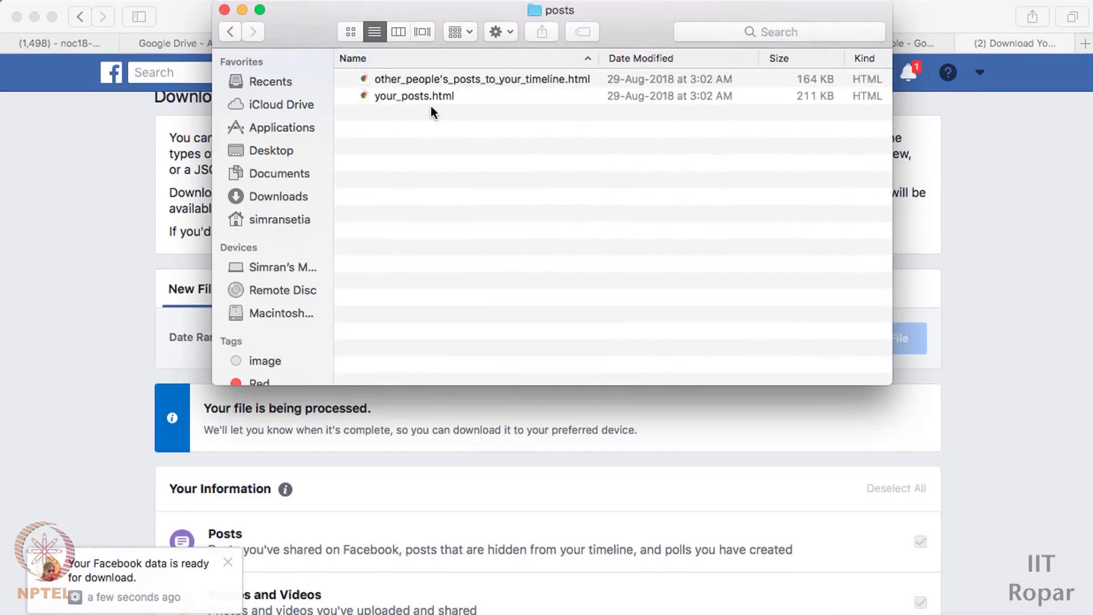
{"action": "left_click", "coordinate": [243, 9]}
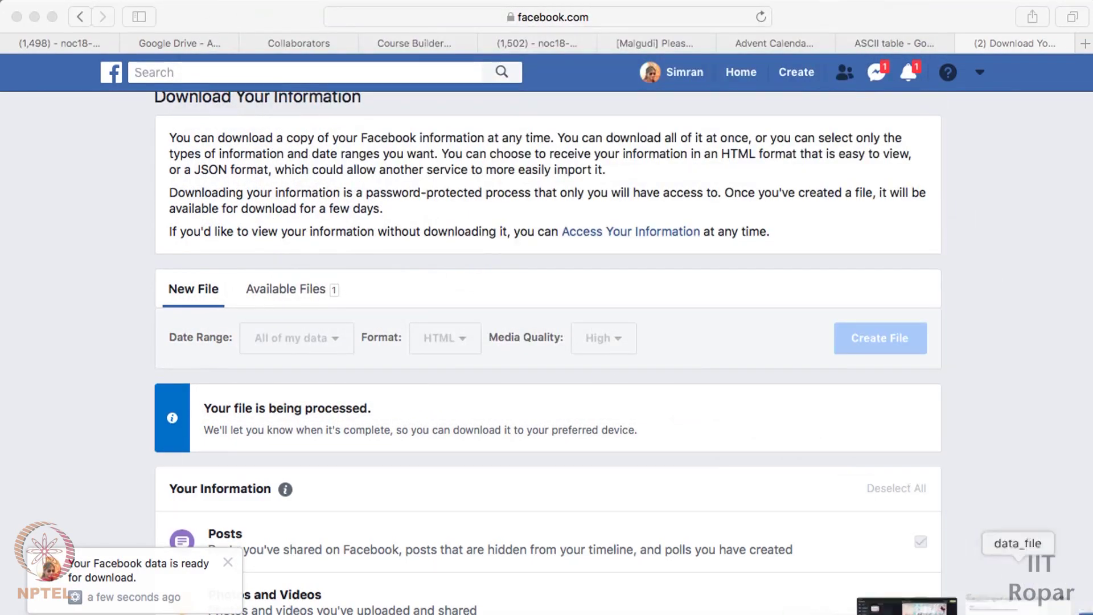
Switch to data_file in Numbers and look through the timeline entries on Sheet1
{"action": "left_click", "coordinate": [1019, 602]}
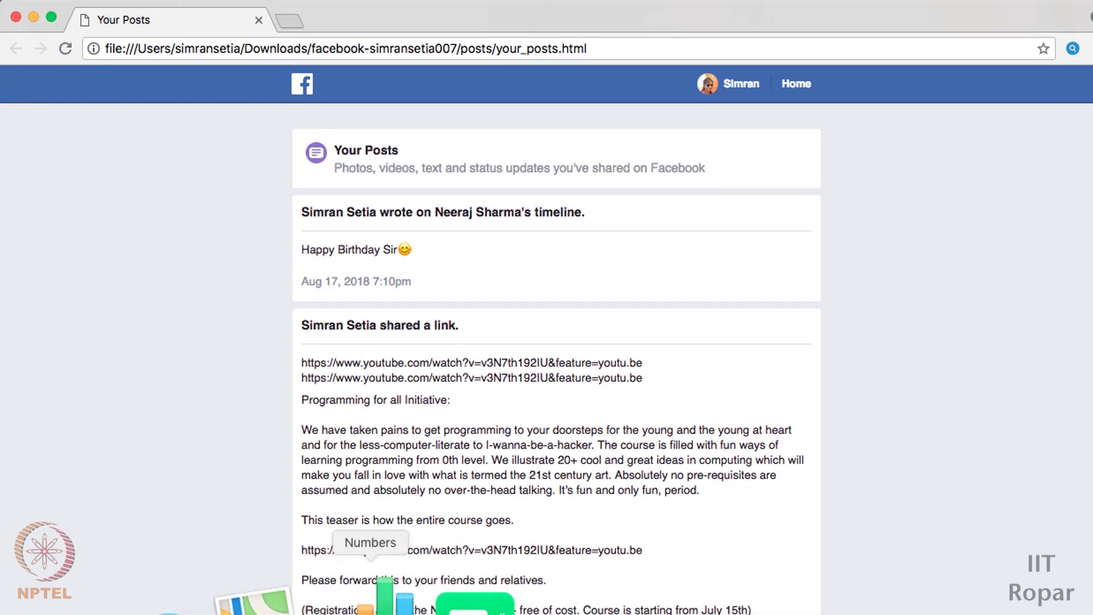
{"action": "left_click", "coordinate": [393, 605]}
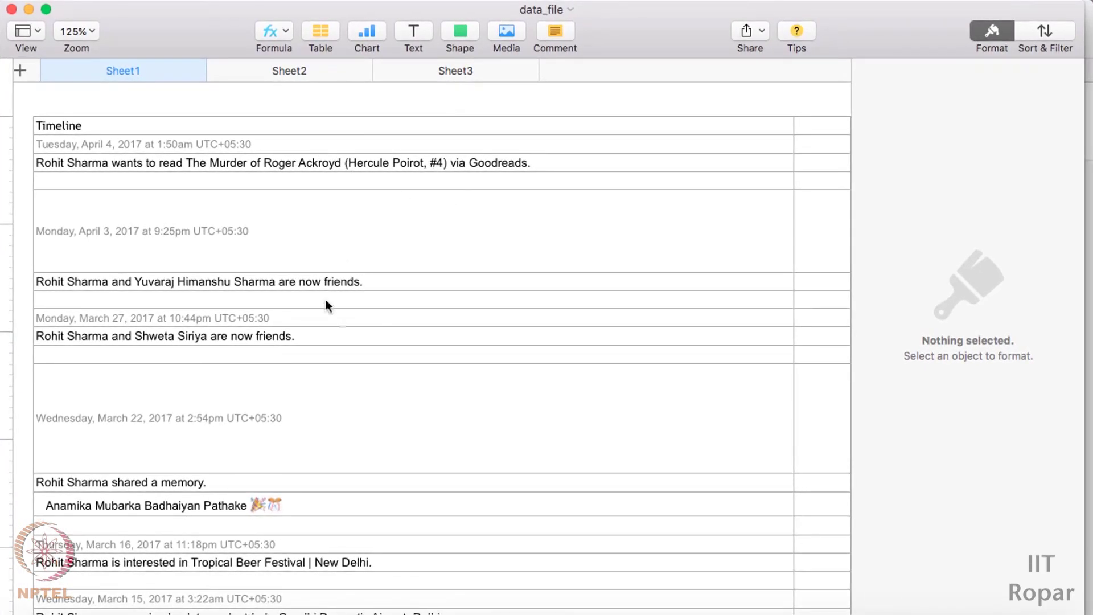
{"action": "scroll", "coordinate": [340, 322], "scroll_direction": "down", "scroll_amount": 20}
{"action": "scroll", "coordinate": [341, 322], "scroll_direction": "down", "scroll_amount": 15}
{"action": "scroll", "coordinate": [340, 322], "scroll_direction": "up", "scroll_amount": 12}
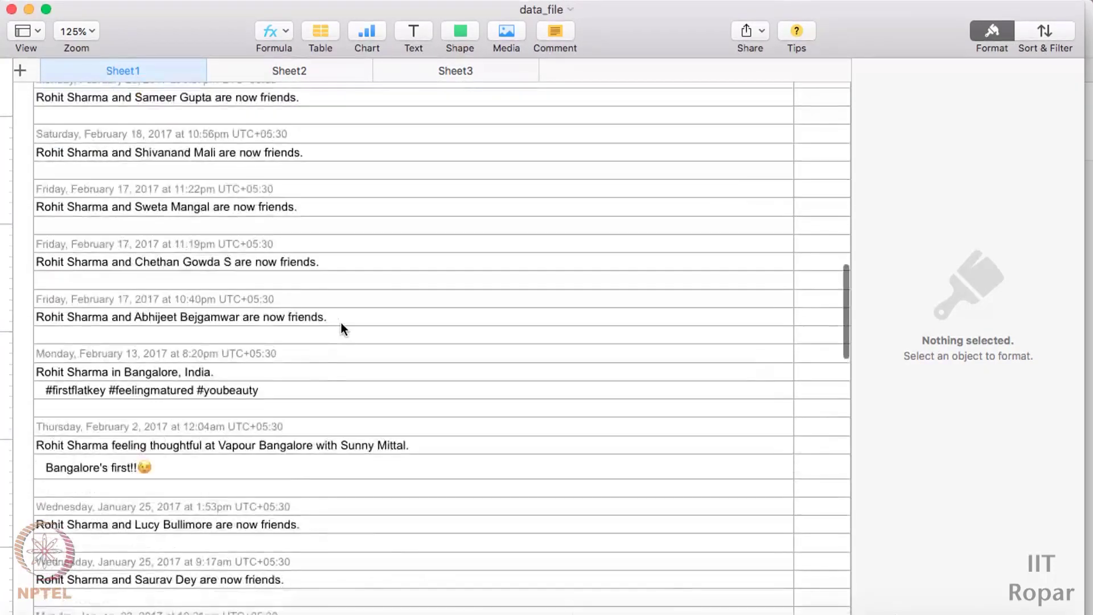
{"action": "scroll", "coordinate": [340, 322], "scroll_direction": "up", "scroll_amount": 15}
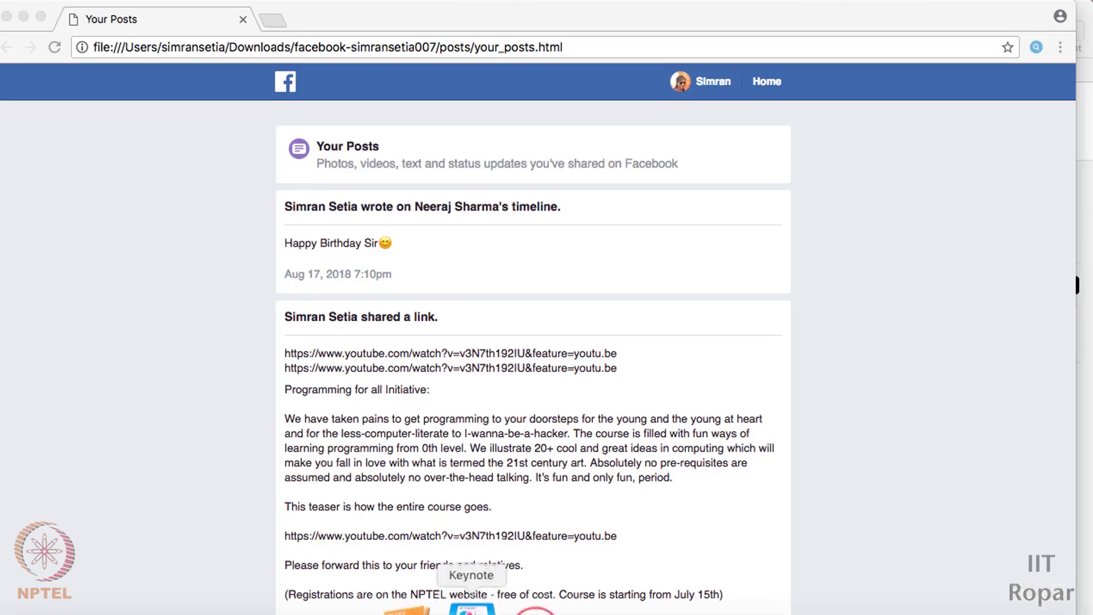
Switch to the Keynote presentation
{"action": "left_click", "coordinate": [463, 581]}
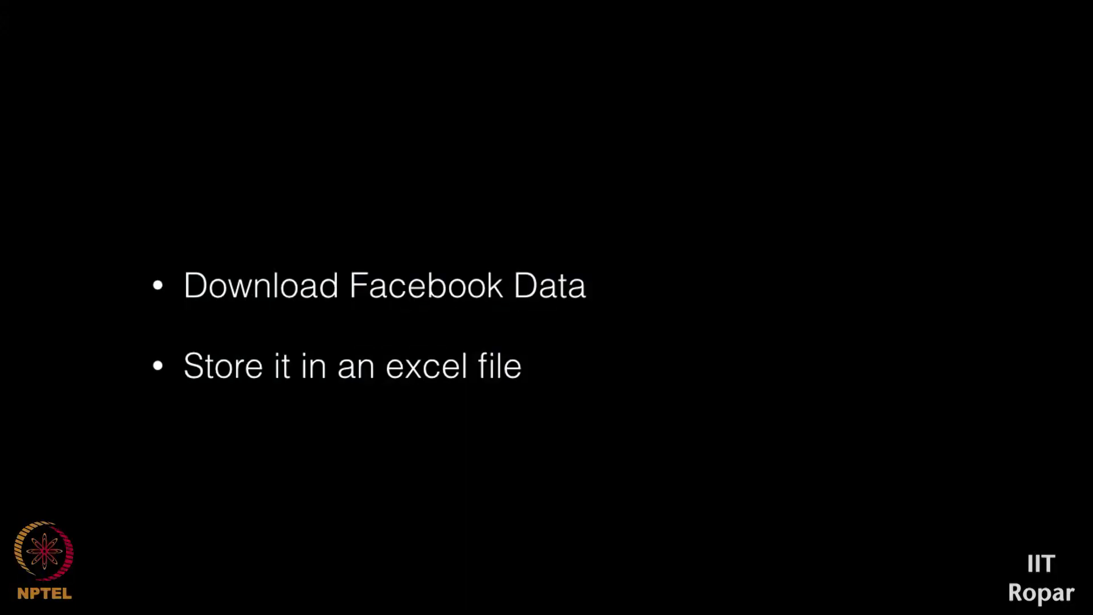